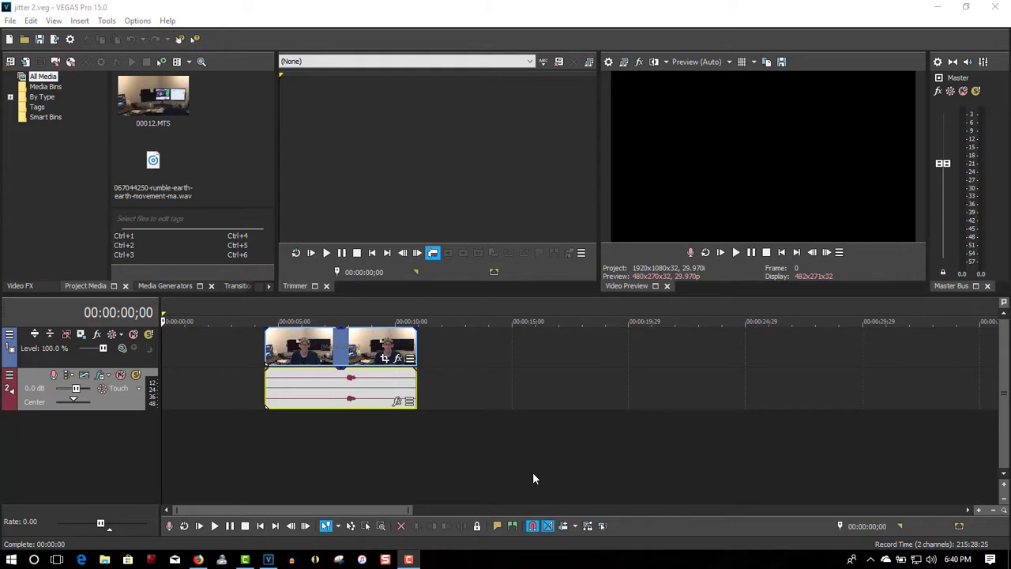
Step: Split the video and rumble audio events at 00:00:08;01
{"action": "left_click", "coordinate": [347, 412]}
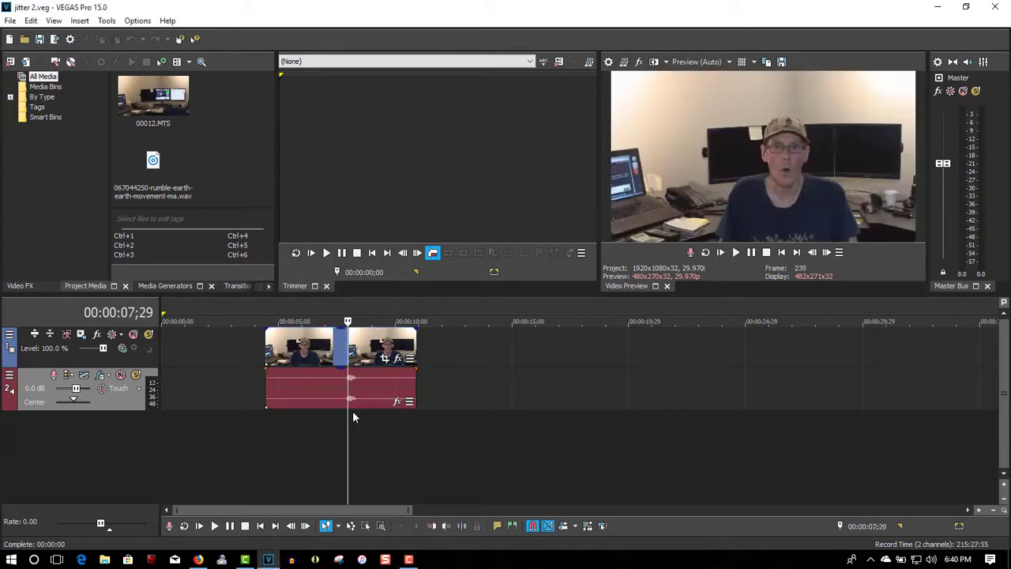
{"action": "left_click", "coordinate": [735, 252]}
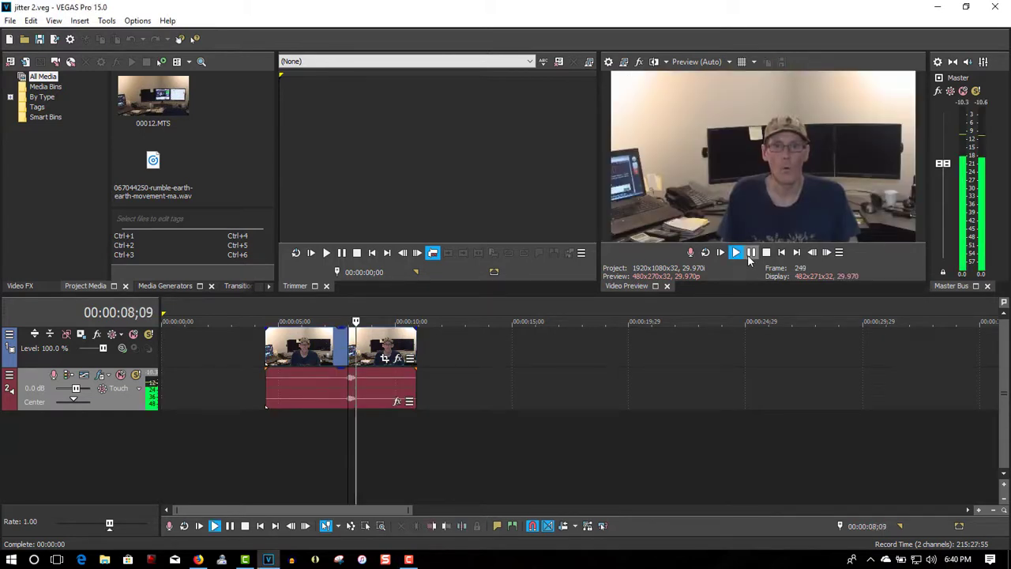
{"action": "left_click", "coordinate": [349, 407]}
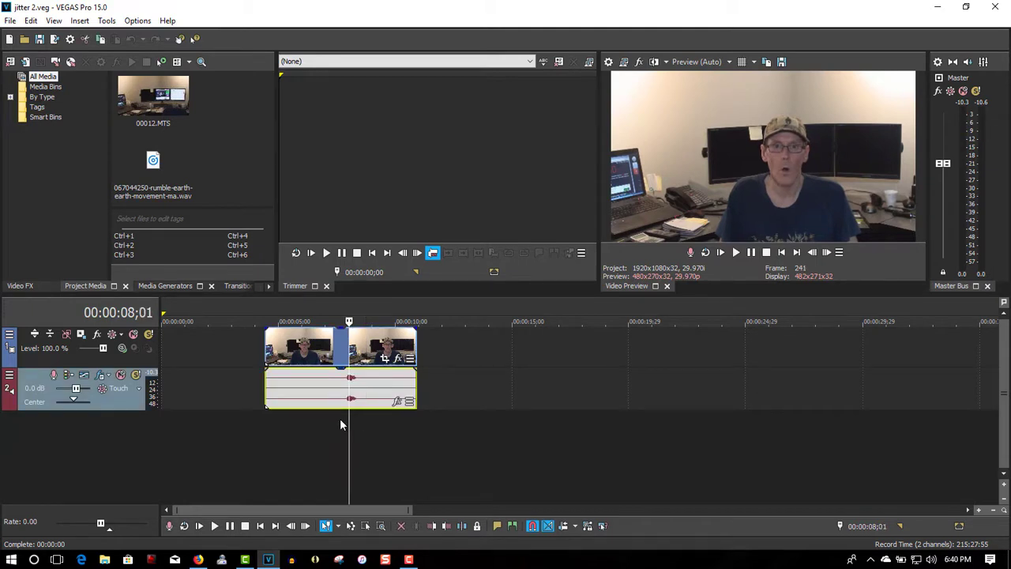
{"action": "key", "text": "s"}
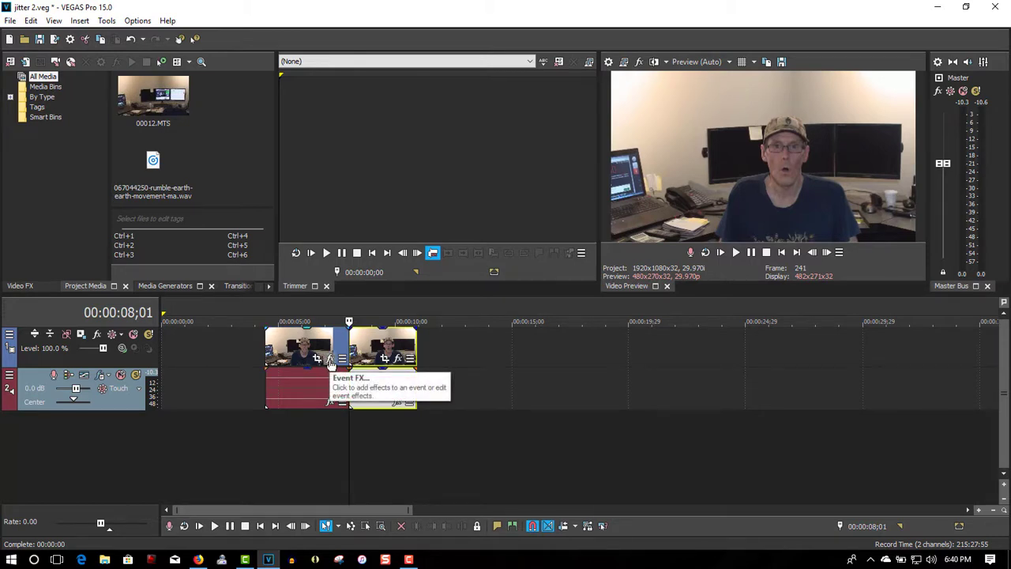
Step: Apply the VEGAS Film Effects plug-in to the first video event
{"action": "left_click", "coordinate": [331, 359]}
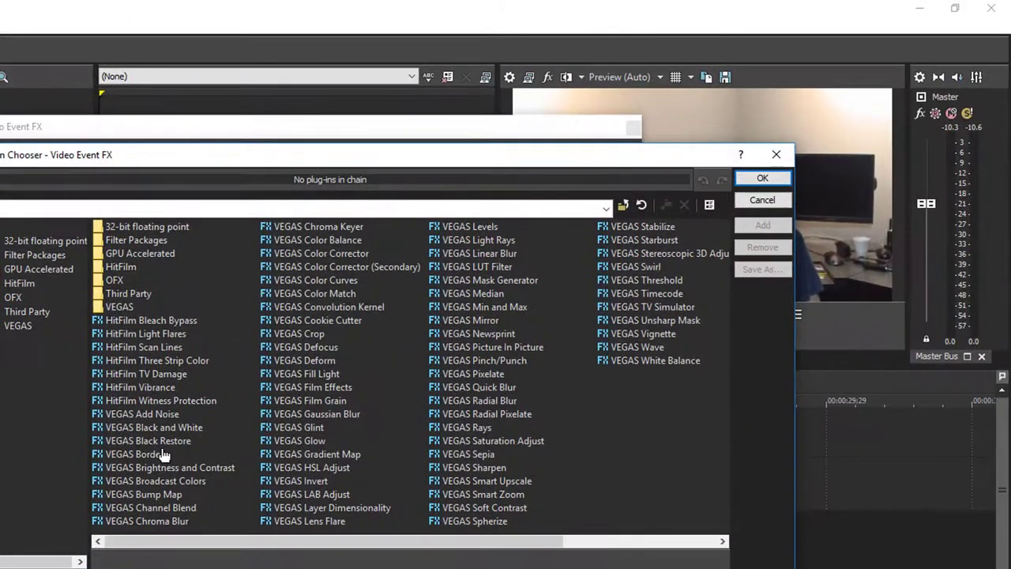
{"action": "left_click", "coordinate": [299, 392]}
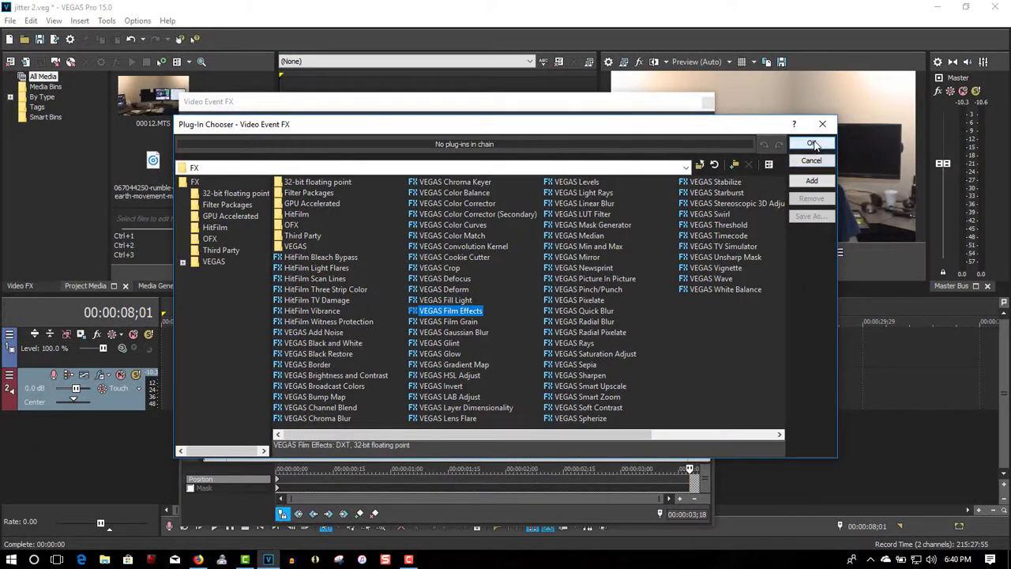
{"action": "left_click", "coordinate": [812, 145]}
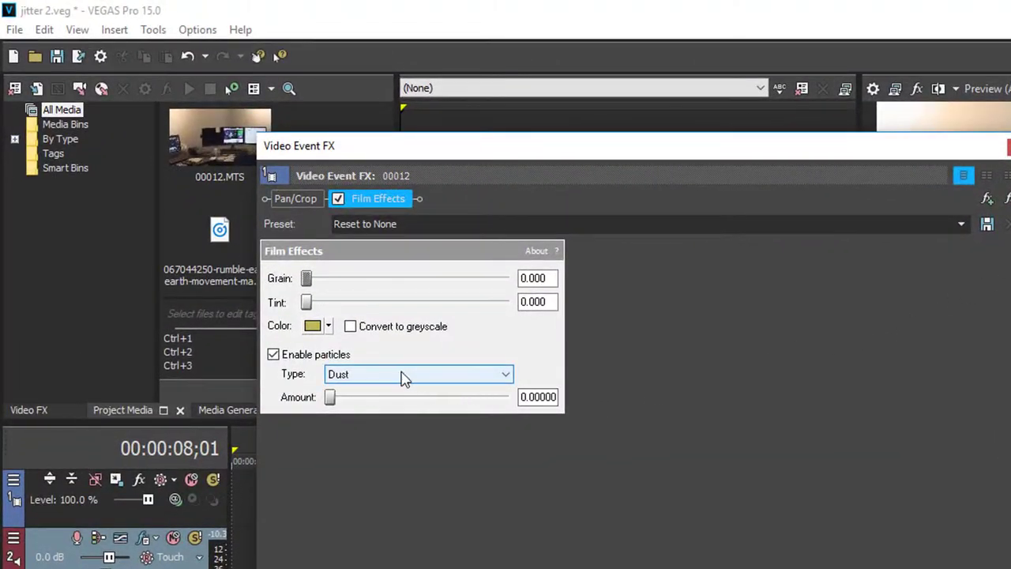
Step: Set Film Effects particles to Jitter at an amount of about 21, then close the settings
{"action": "left_click", "coordinate": [404, 378]}
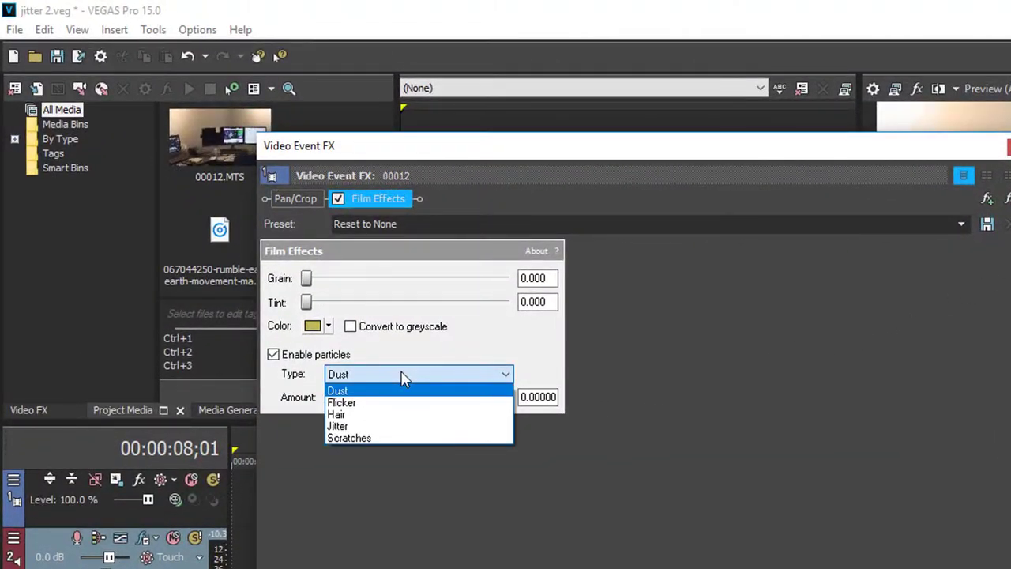
{"action": "left_click", "coordinate": [384, 428]}
{"action": "mouse_move", "coordinate": [332, 398]}
{"action": "left_mouse_down"}
{"action": "mouse_move", "coordinate": [379, 419]}
{"action": "mouse_move", "coordinate": [450, 404]}
{"action": "left_mouse_up"}
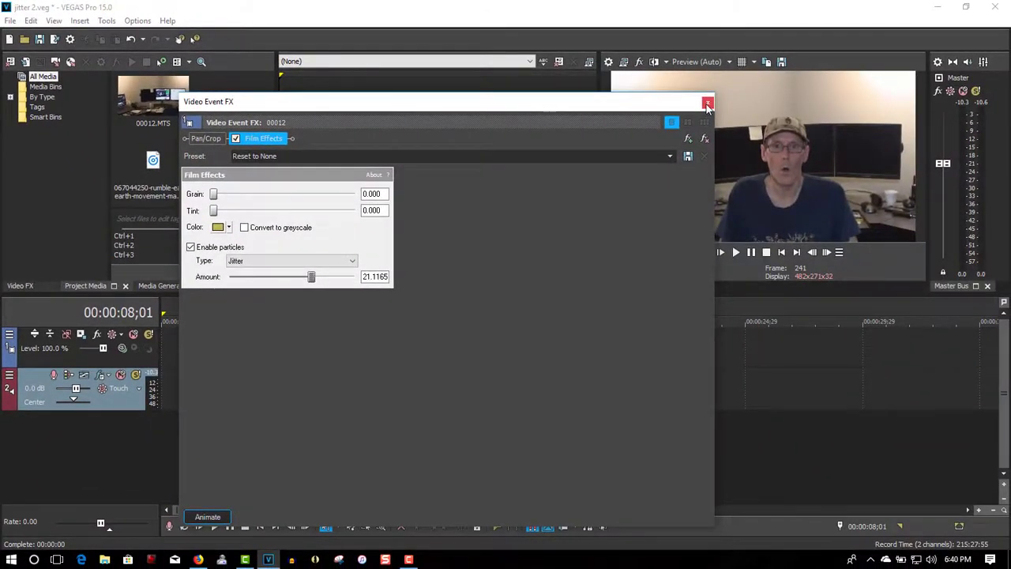
{"action": "left_click", "coordinate": [707, 102]}
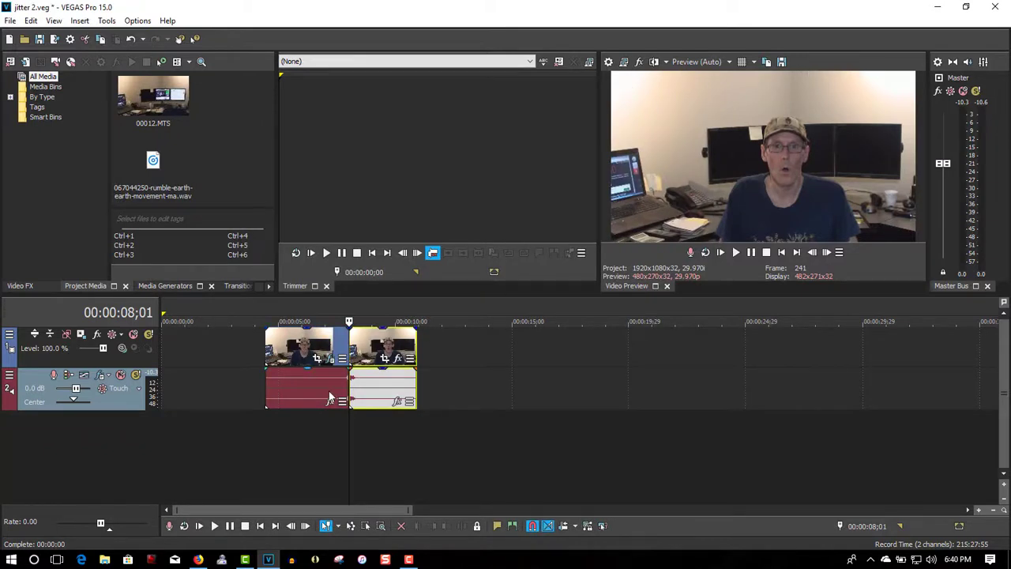
{"action": "left_click", "coordinate": [266, 414]}
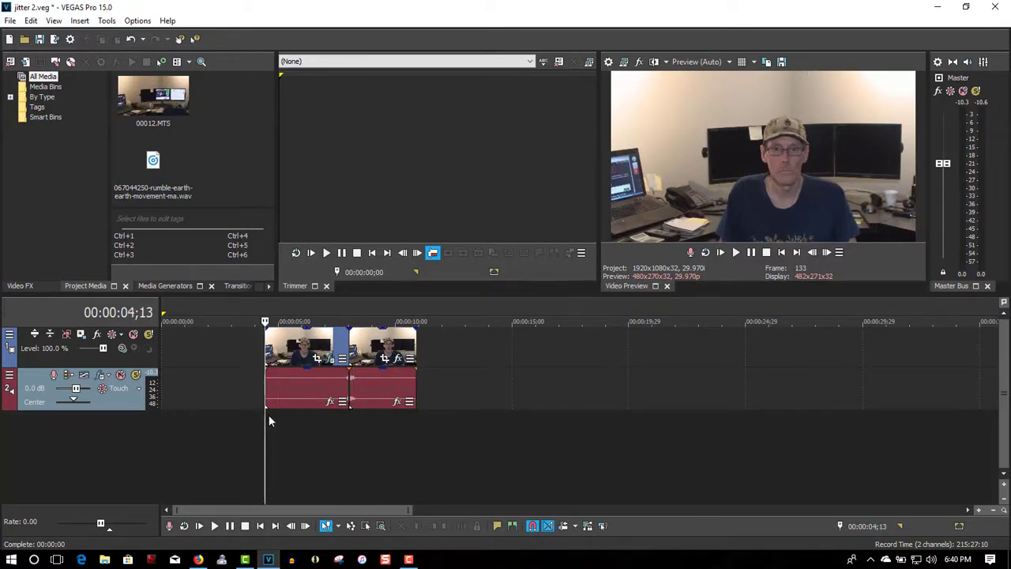
{"action": "left_click", "coordinate": [736, 252]}
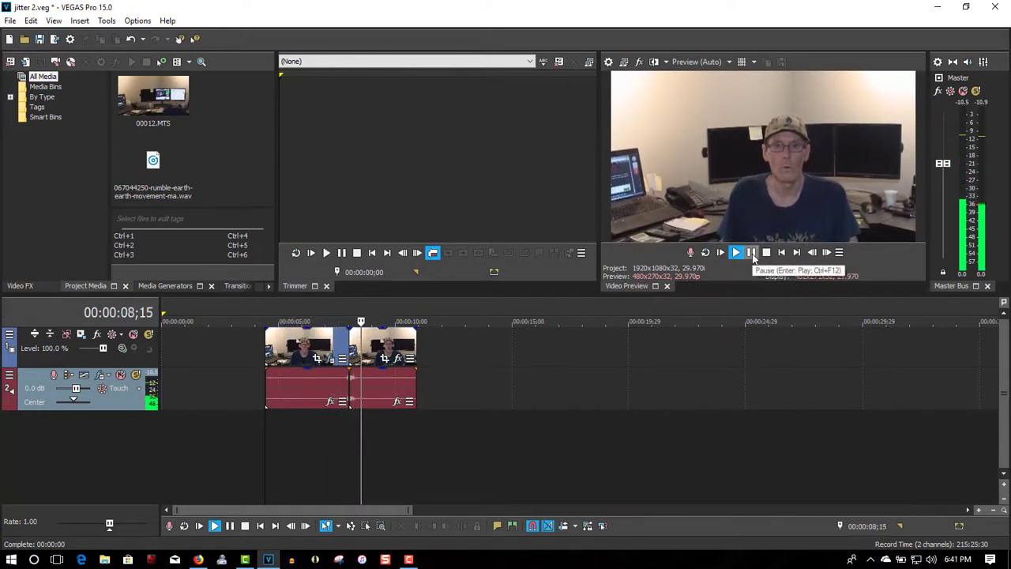
{"action": "left_click", "coordinate": [752, 254]}
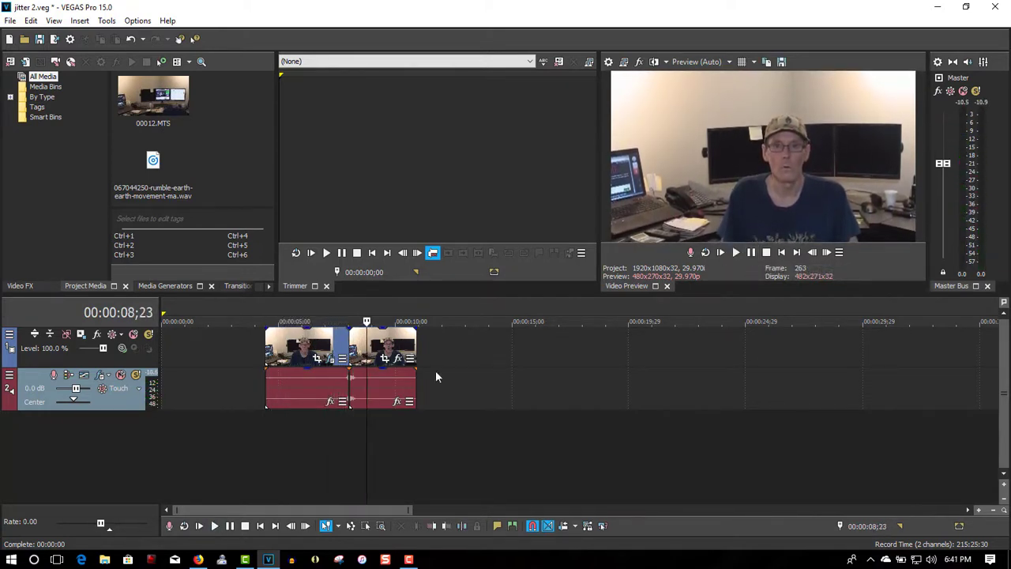
{"action": "left_click", "coordinate": [267, 412]}
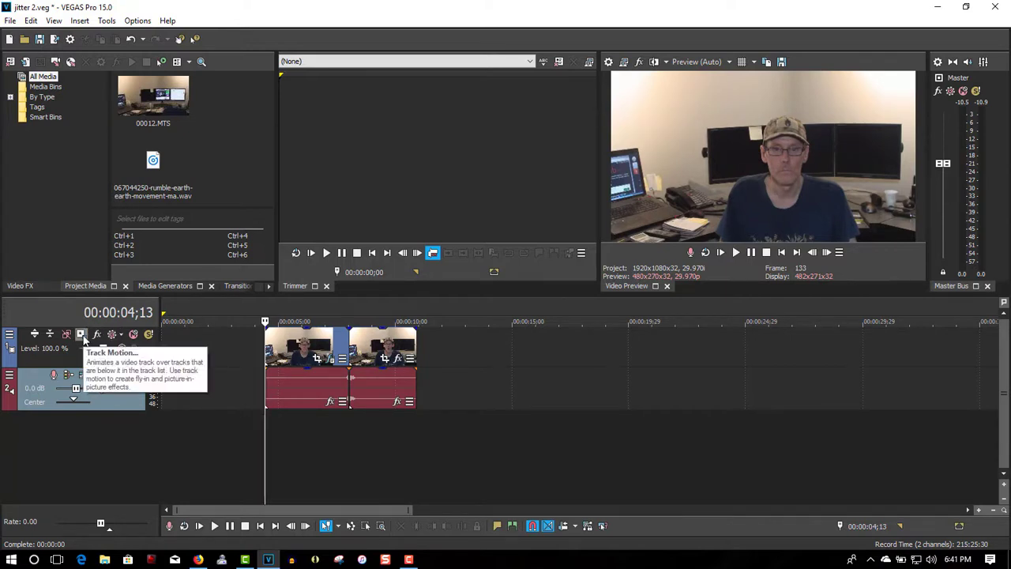
Step: Enlarge track 1's motion frame to about 2053 by 1155, then close Track Motion
{"action": "left_click", "coordinate": [81, 334]}
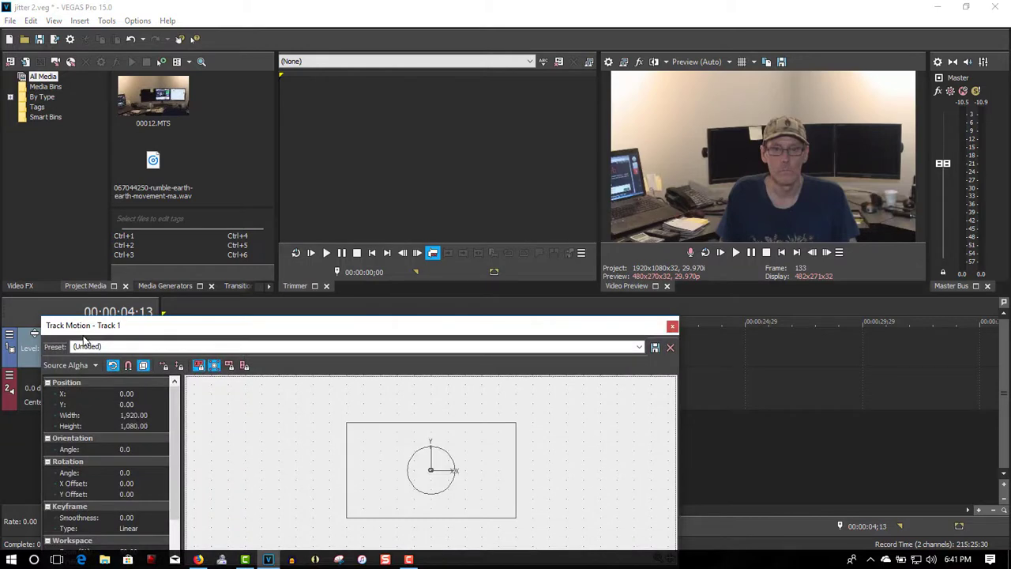
{"action": "left_click_drag", "start_coordinate": [308, 326], "coordinate": [297, 271]}
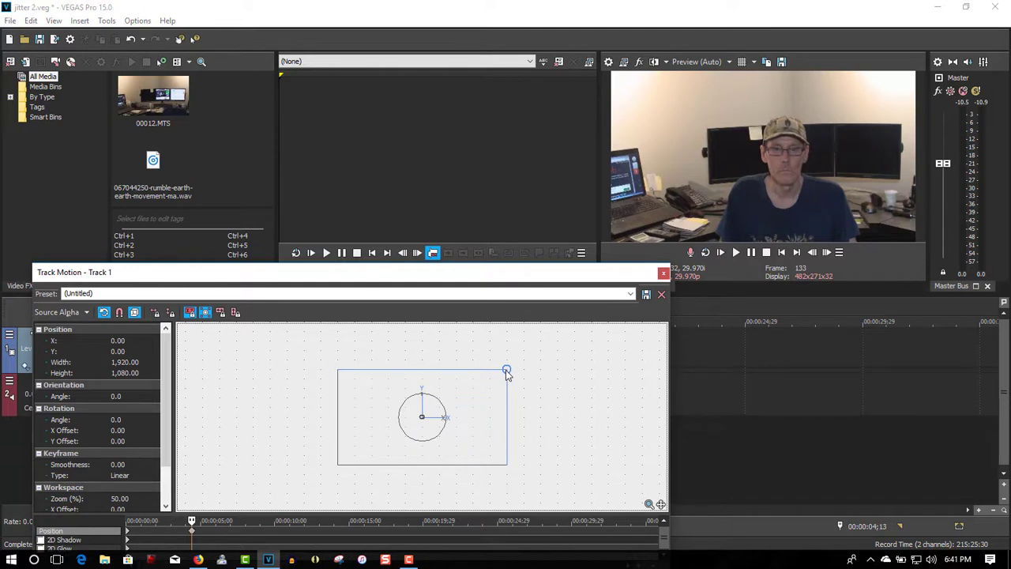
{"action": "left_click_drag", "start_coordinate": [507, 372], "coordinate": [513, 371]}
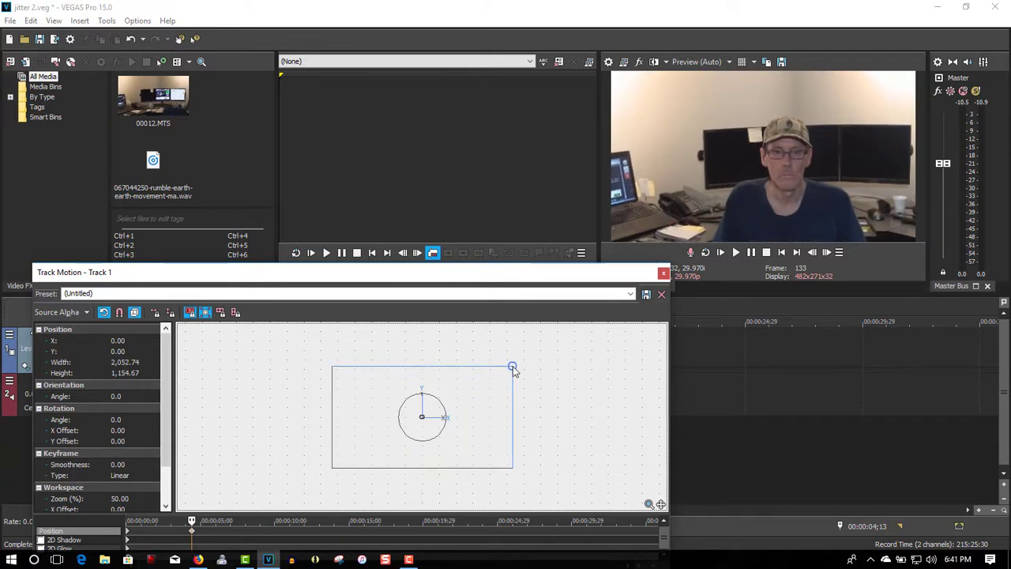
{"action": "left_click", "coordinate": [663, 272]}
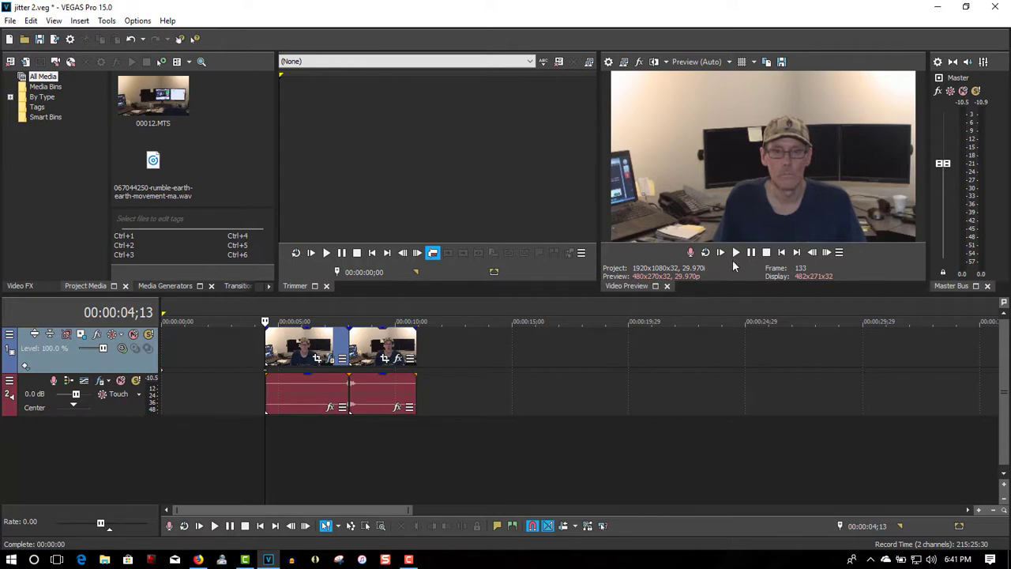
{"action": "left_click", "coordinate": [736, 254]}
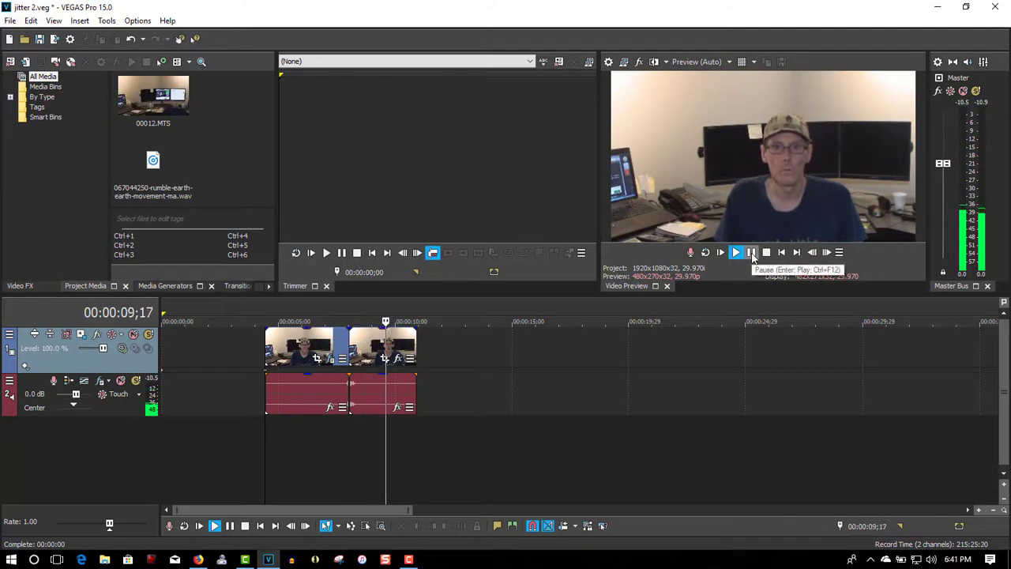
{"action": "left_click", "coordinate": [751, 253]}
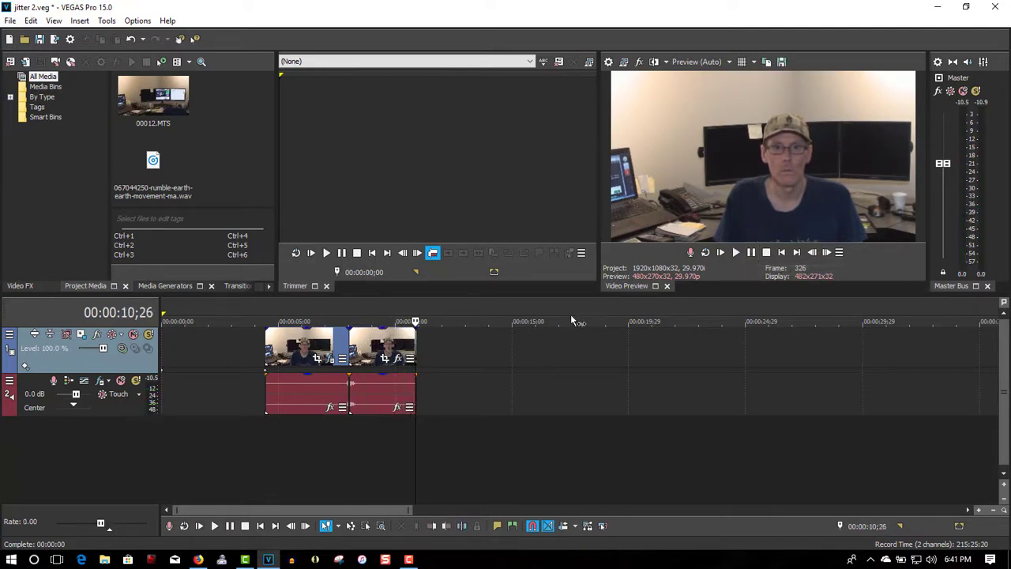
{"action": "left_click", "coordinate": [267, 422]}
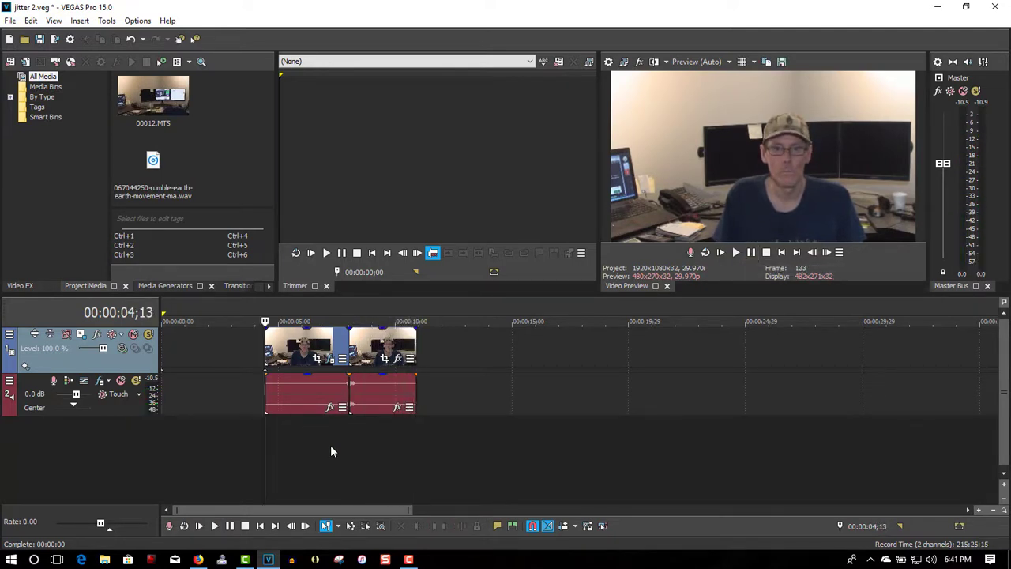
Step: Place the rumble wav on a new audio track, split it, and delete the leading piece
{"action": "left_click_drag", "start_coordinate": [164, 170], "coordinate": [243, 435]}
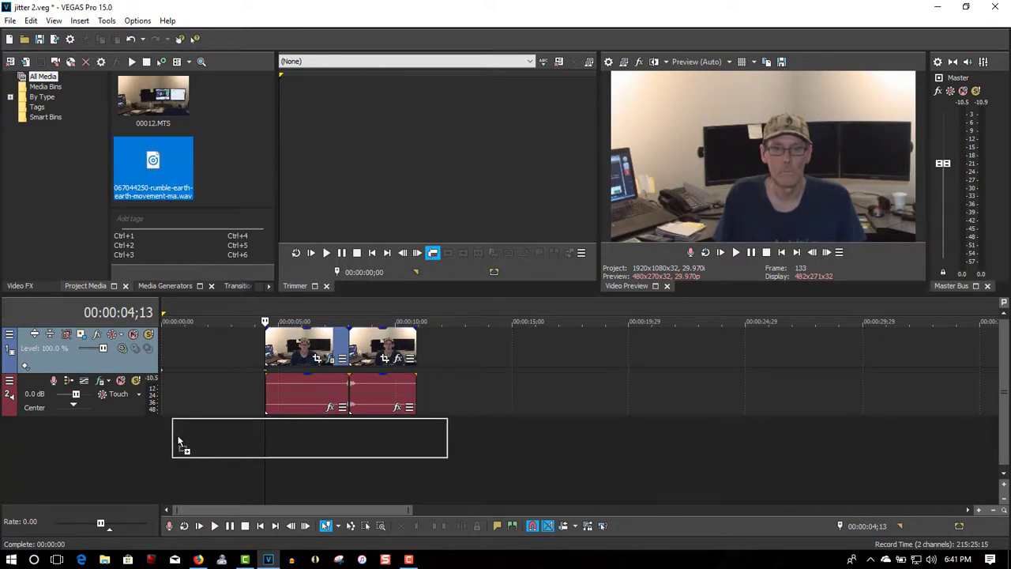
{"action": "left_click_drag", "start_coordinate": [245, 433], "coordinate": [167, 443]}
{"action": "left_click", "coordinate": [284, 443]}
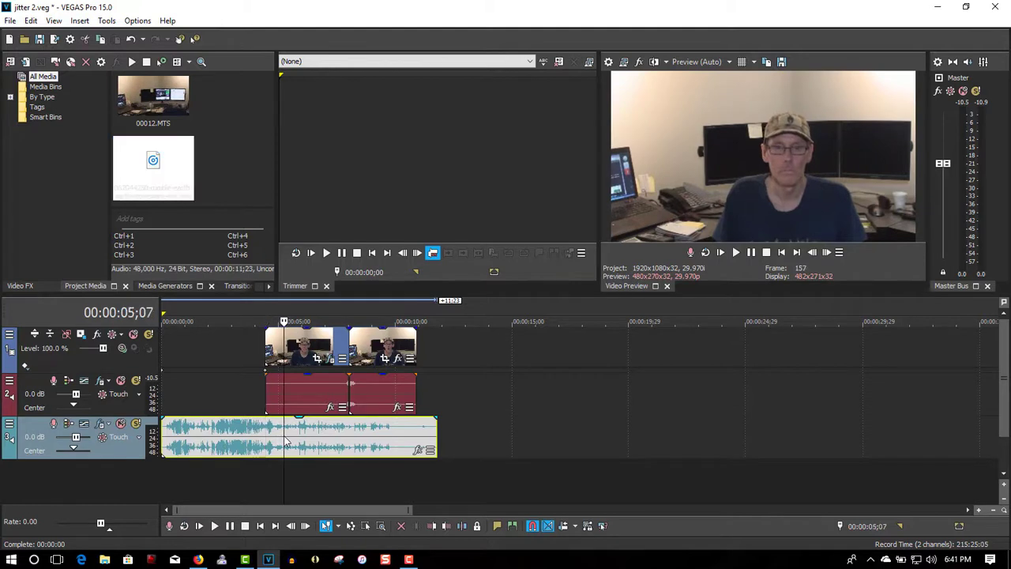
{"action": "key", "text": "s"}
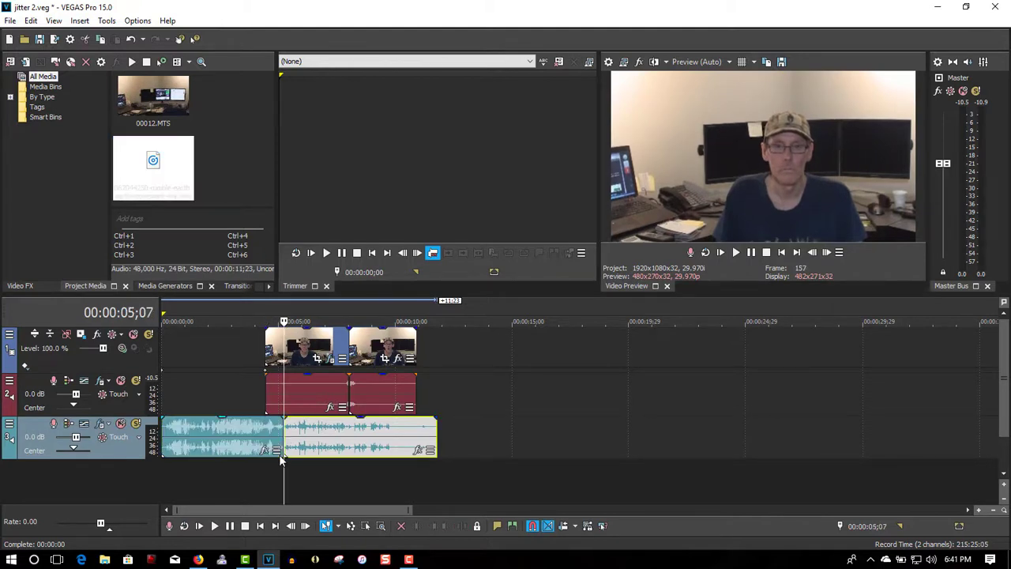
{"action": "left_click", "coordinate": [232, 444]}
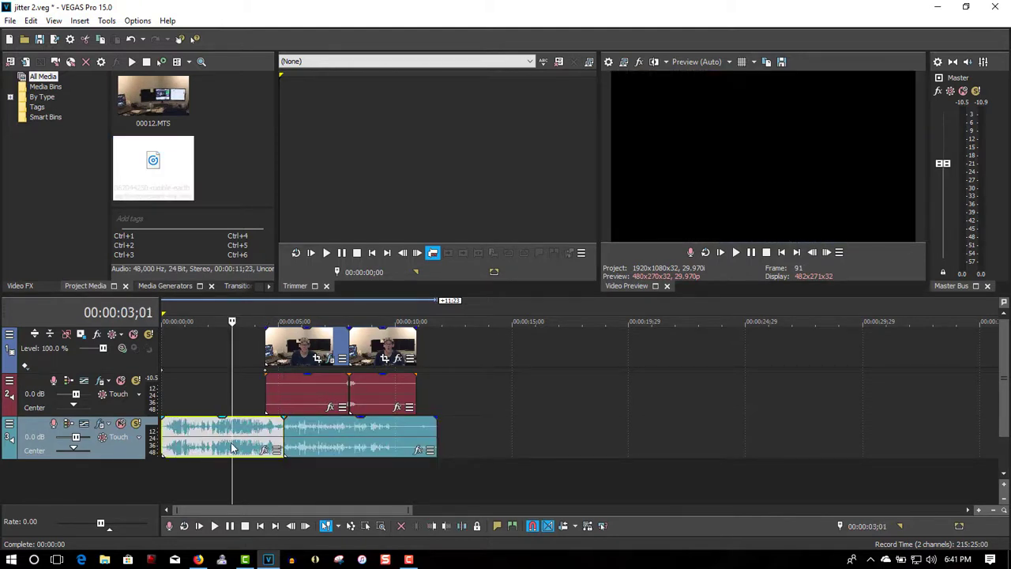
{"action": "key", "text": "Delete"}
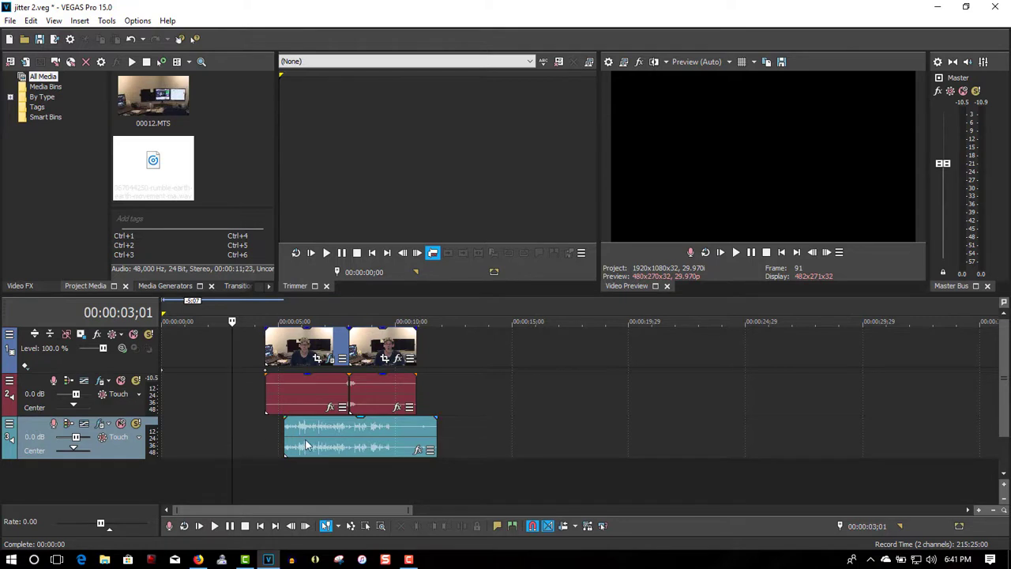
Step: Align the rumble with the video start, shorten its end, and add a fade-out
{"action": "left_click_drag", "start_coordinate": [310, 440], "coordinate": [303, 440]}
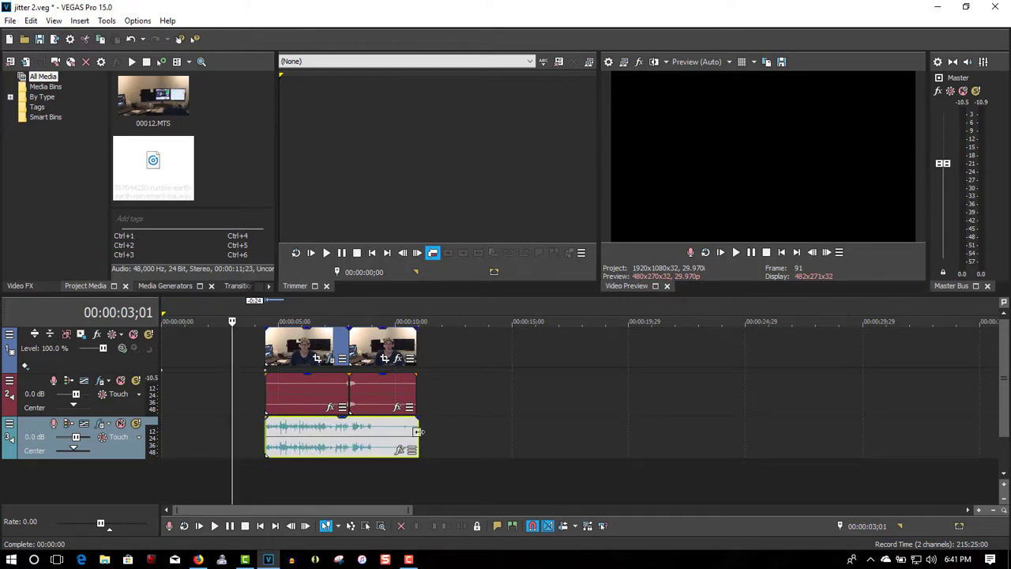
{"action": "left_click_drag", "start_coordinate": [418, 431], "coordinate": [370, 434]}
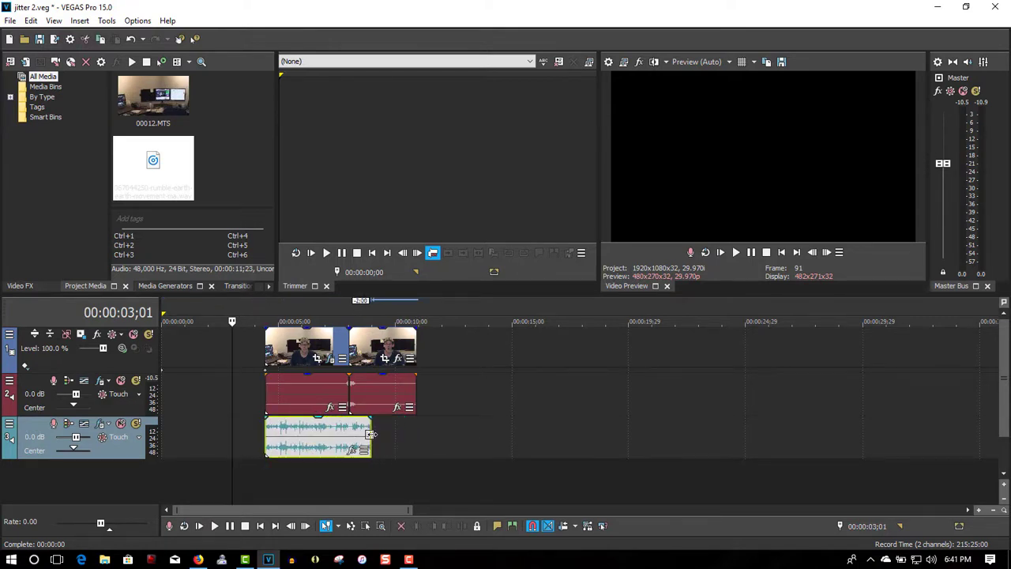
{"action": "left_click_drag", "start_coordinate": [368, 417], "coordinate": [309, 421]}
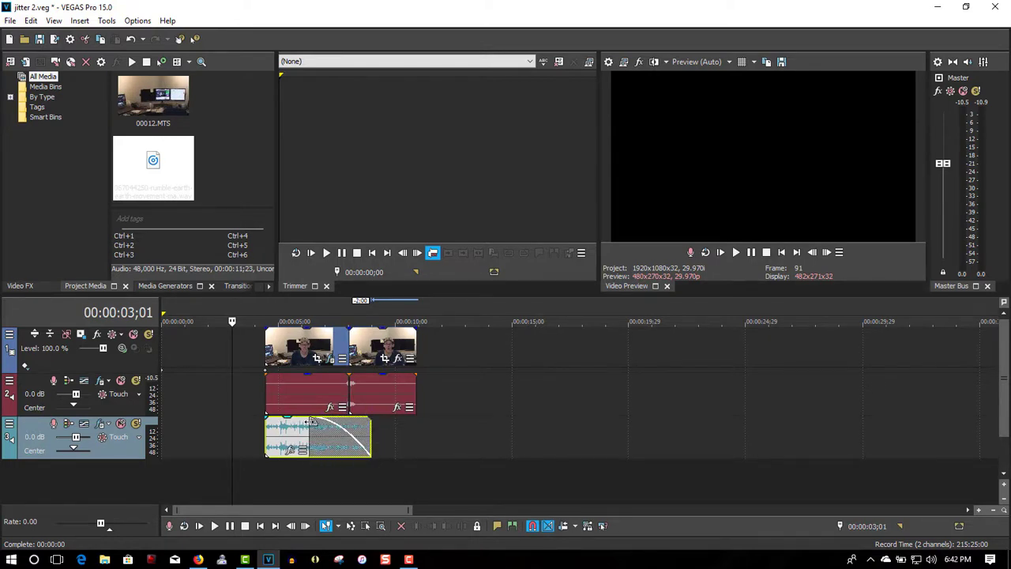
{"action": "left_click", "coordinate": [267, 463]}
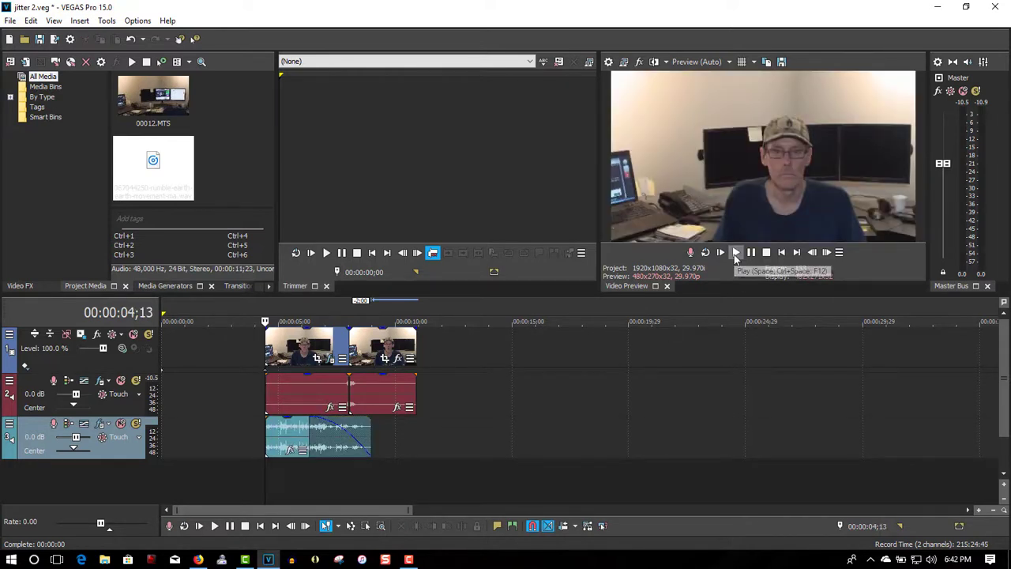
{"action": "left_click", "coordinate": [735, 252]}
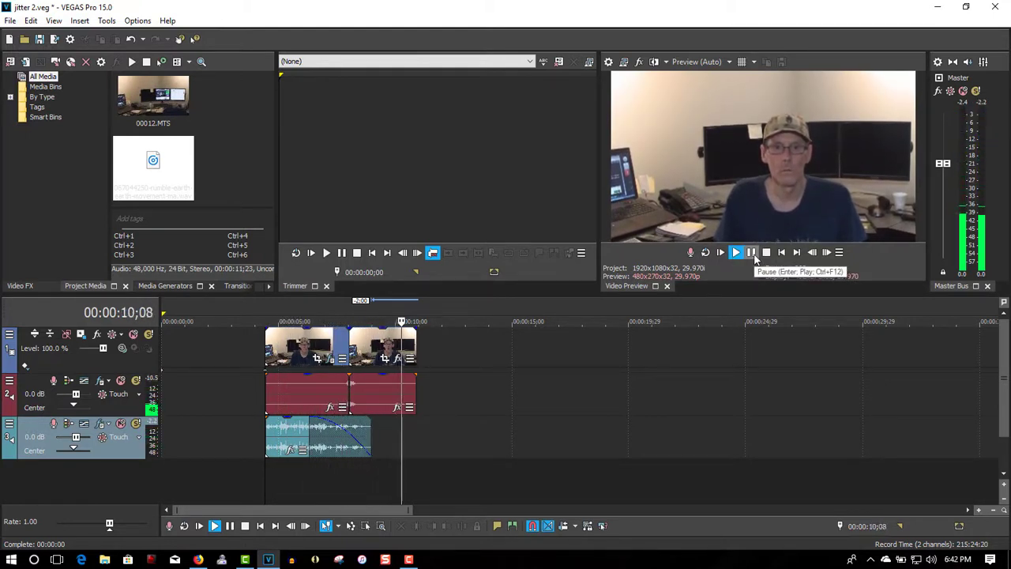
{"action": "left_click", "coordinate": [752, 253]}
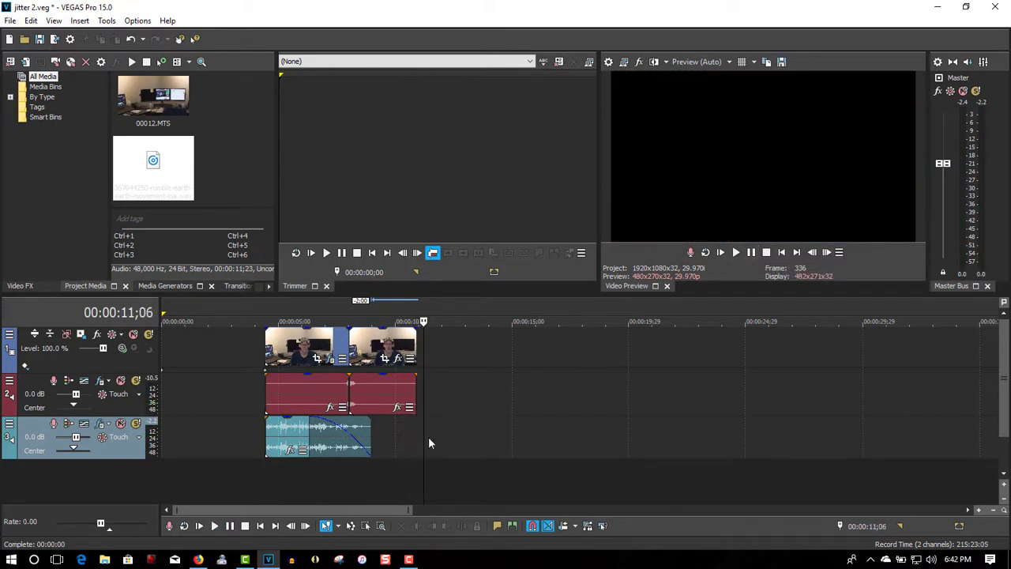